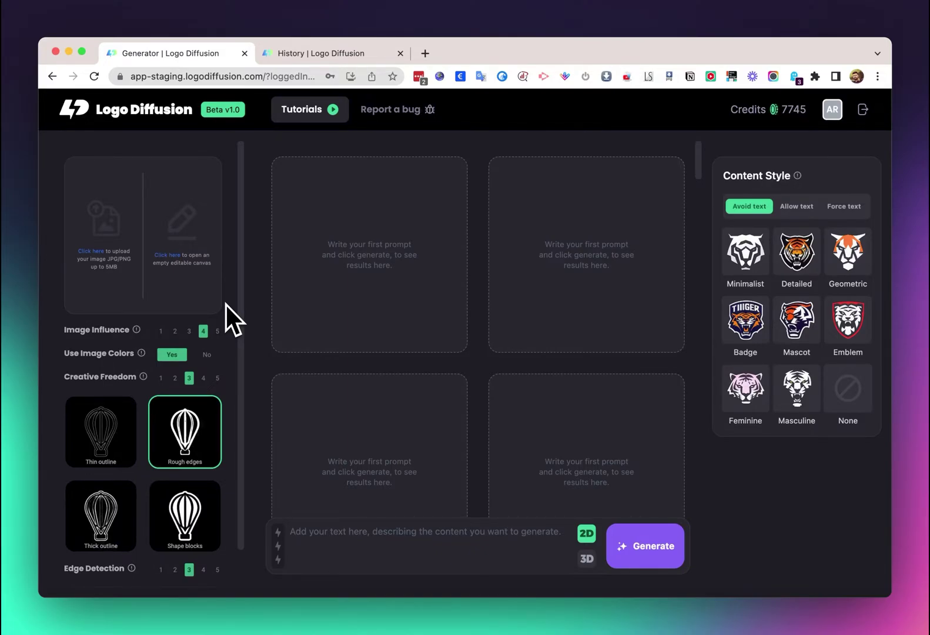
- Load Threads.png as the input image, with Thick outline edges and image colours turned off
left_click(104, 258)
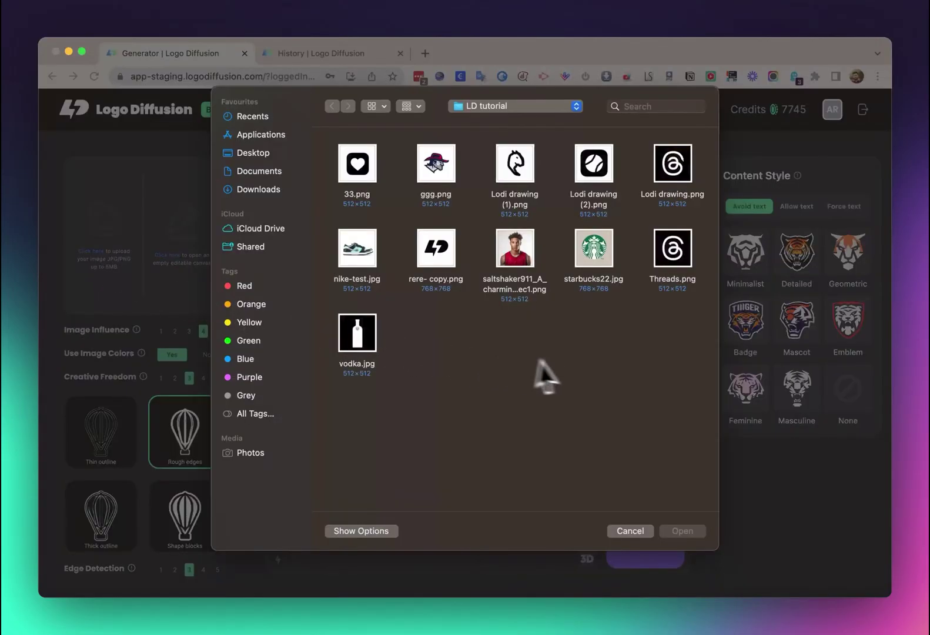
double_click(673, 264)
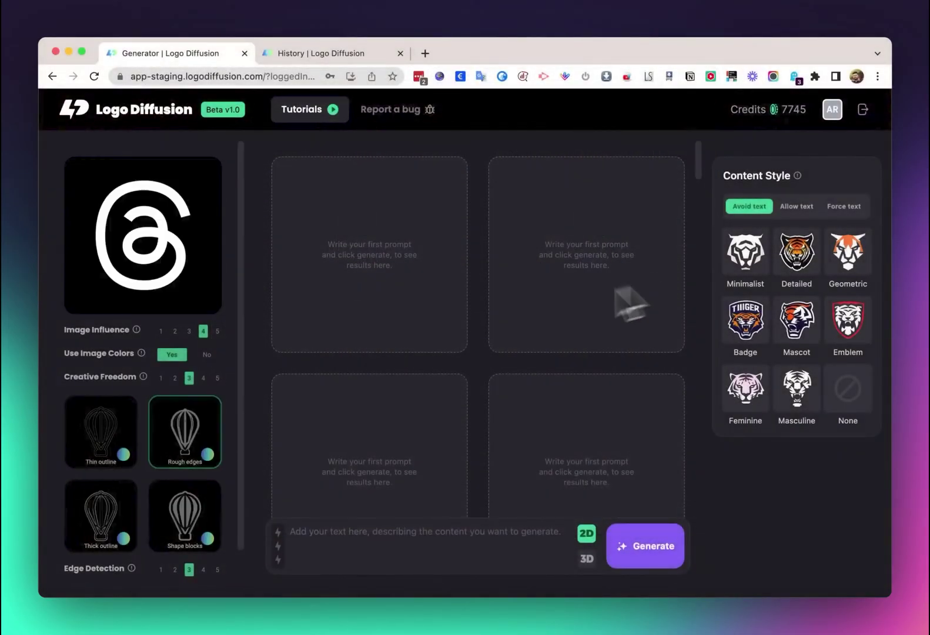
mouse_move(208, 250)
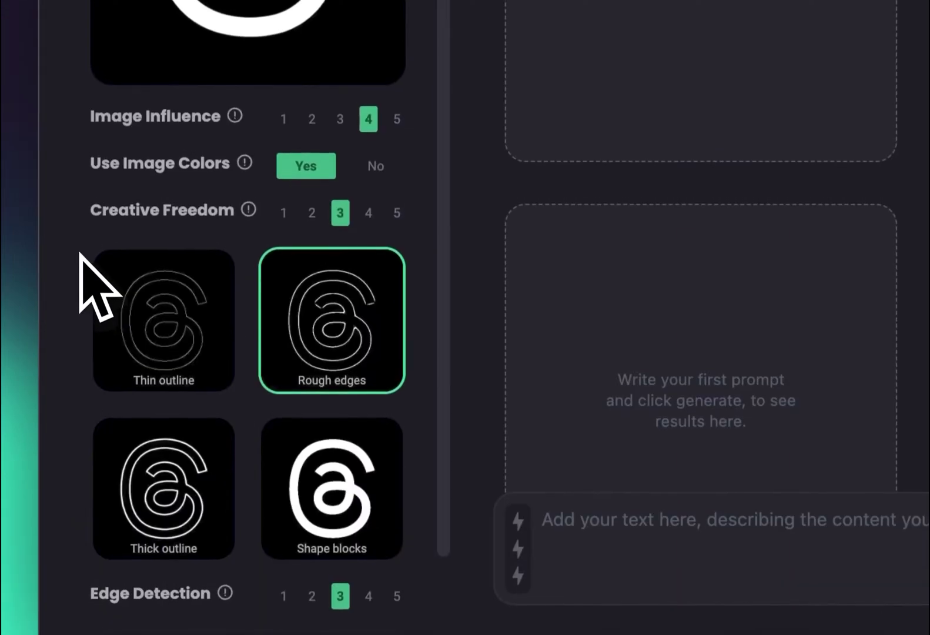
left_click(155, 493)
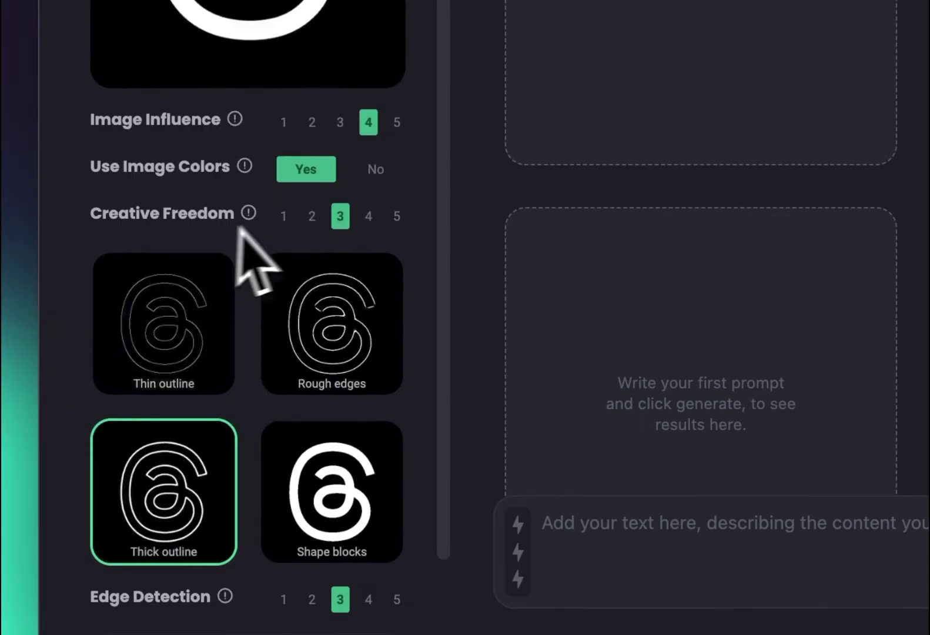
left_click(369, 176)
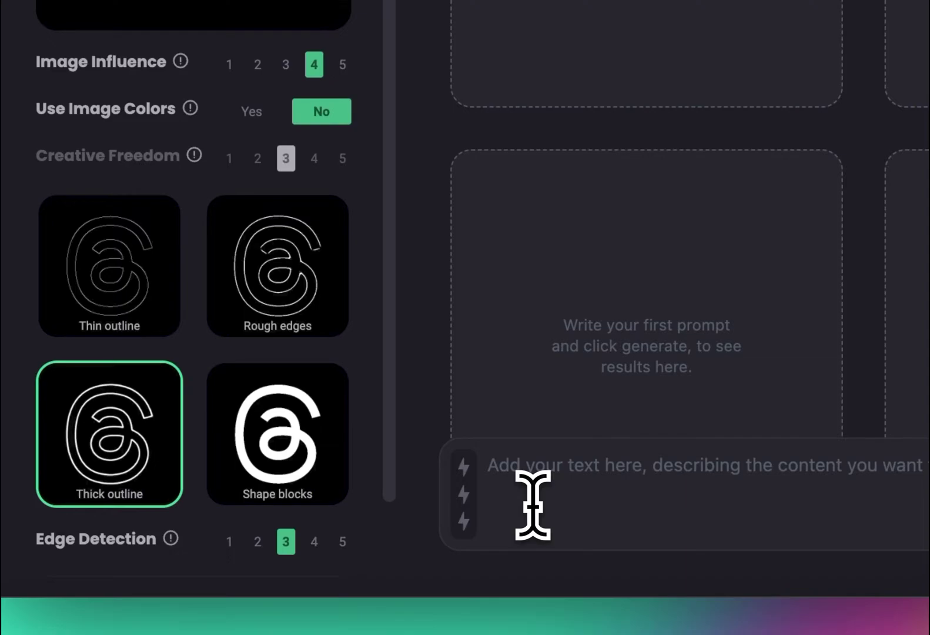
- Enter the prompt 'stray fabric thread logo empty clean background pastel colors'
left_click(532, 505)
type("st")
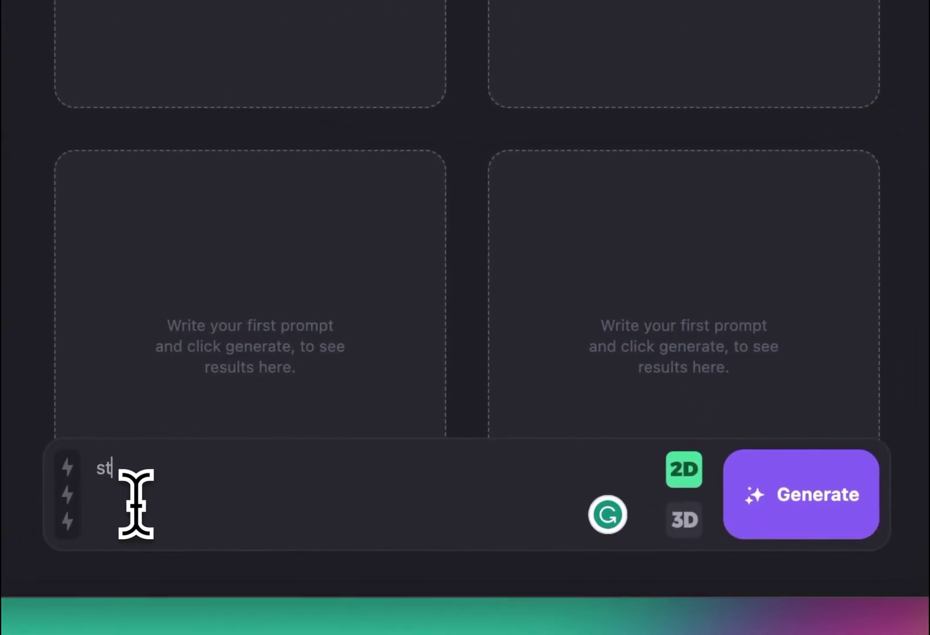
type("ray")
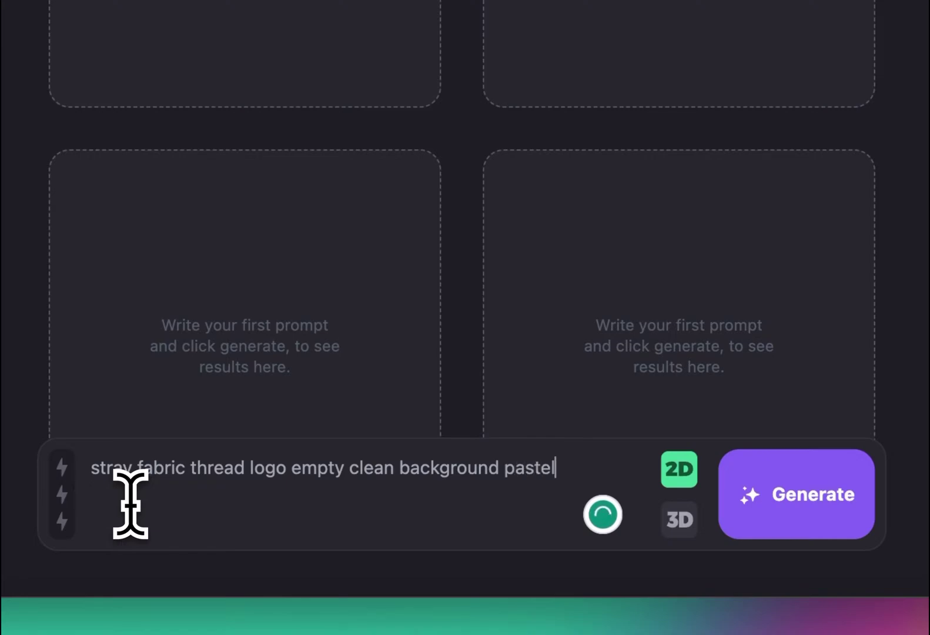
type("s")
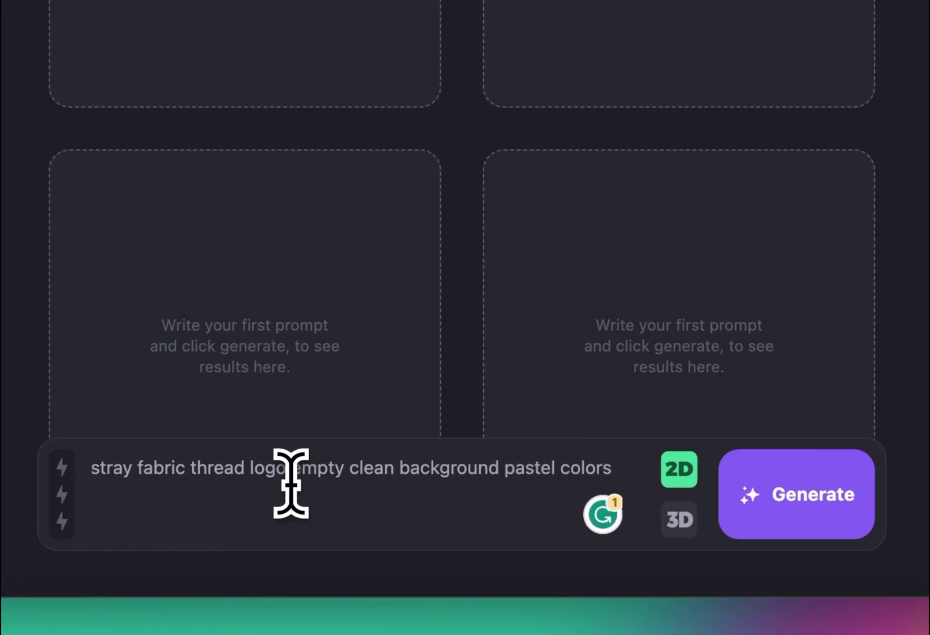
- Weight 'stray fabric thread logo' at triple strength and 'empty clean background' at double
left_click(287, 471)
left_click_drag(282, 471, 91, 478)
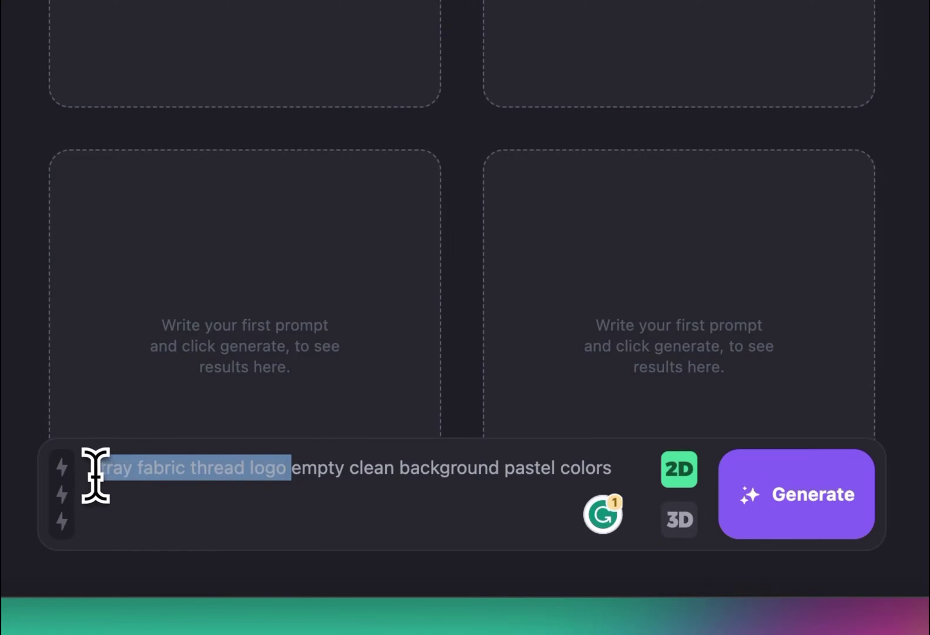
left_click(72, 483)
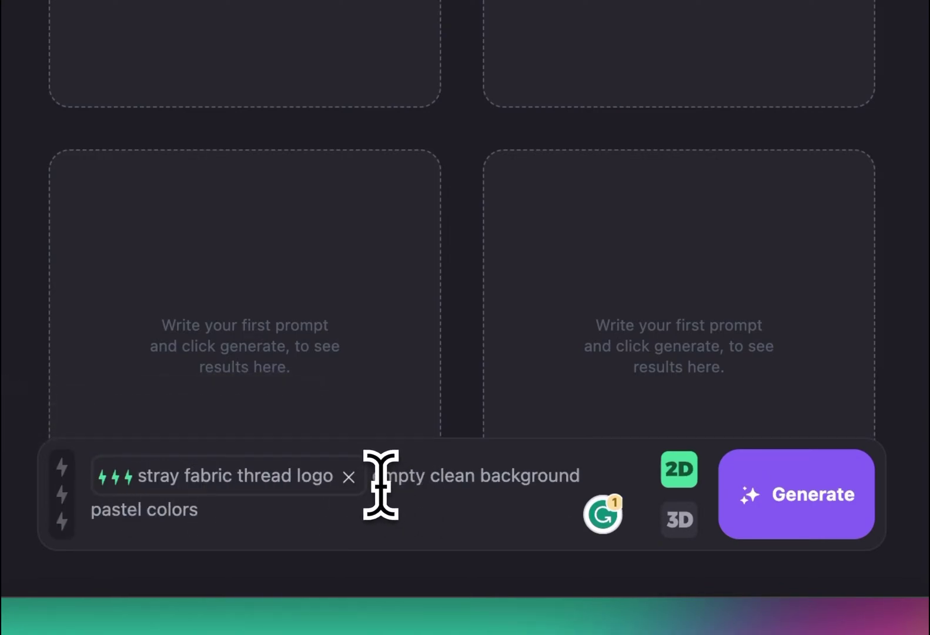
left_click_drag(383, 477, 581, 475)
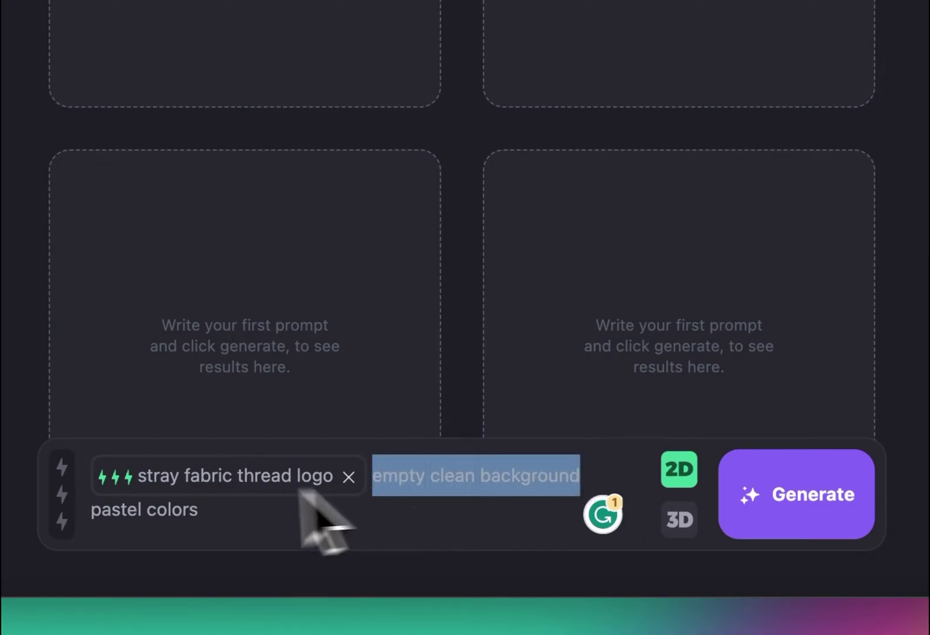
left_click(62, 495)
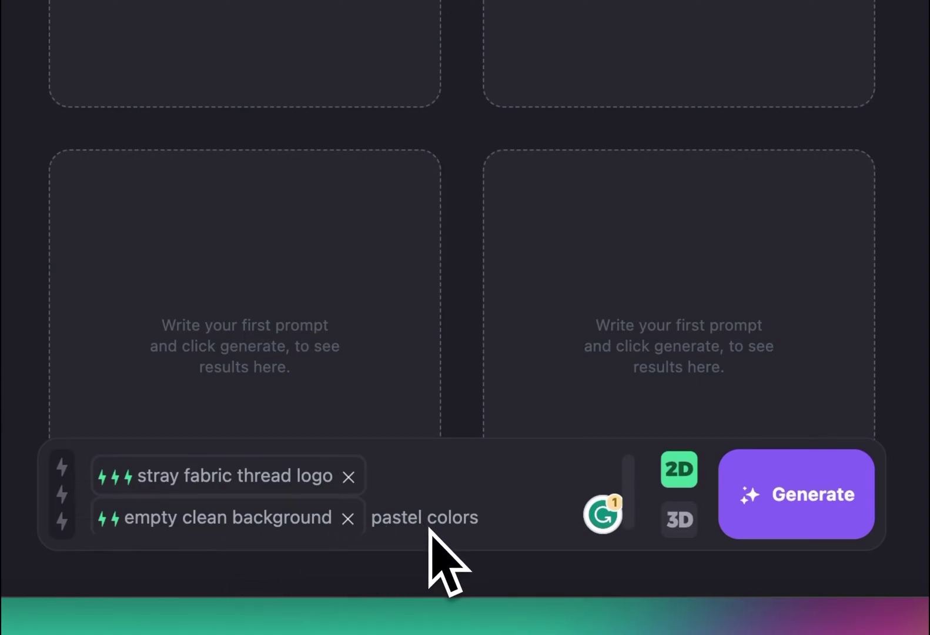
- Generate 3D pastel fabric-thread renditions and browse through them in the detail viewer
left_click(680, 521)
left_click(828, 513)
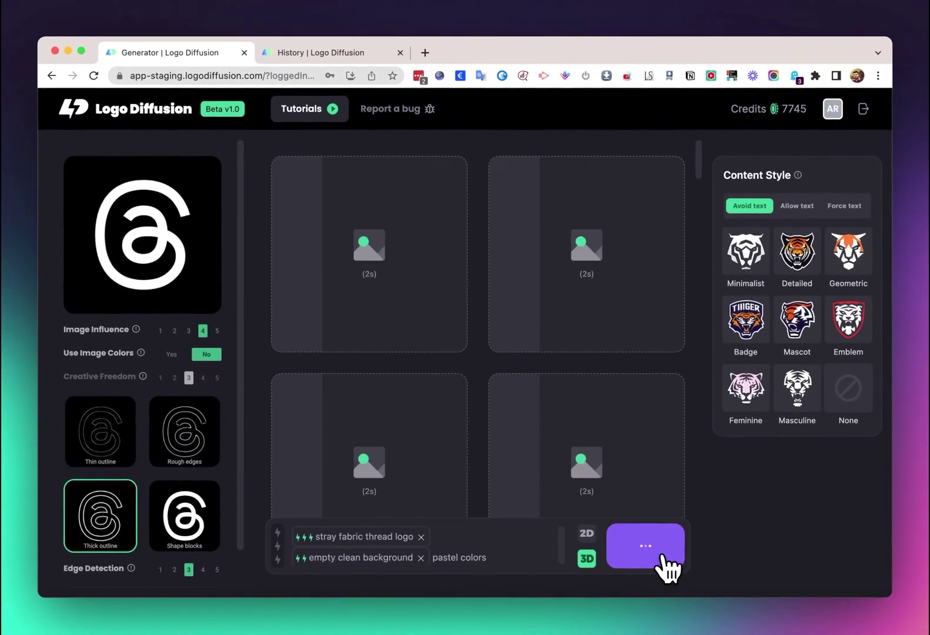
mouse_move(650, 204)
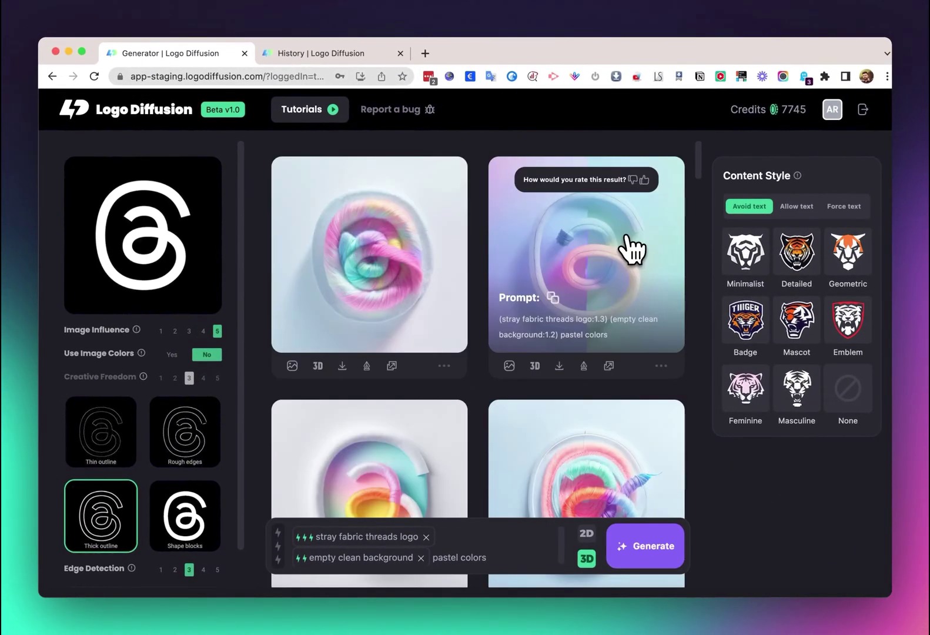
left_click(632, 250)
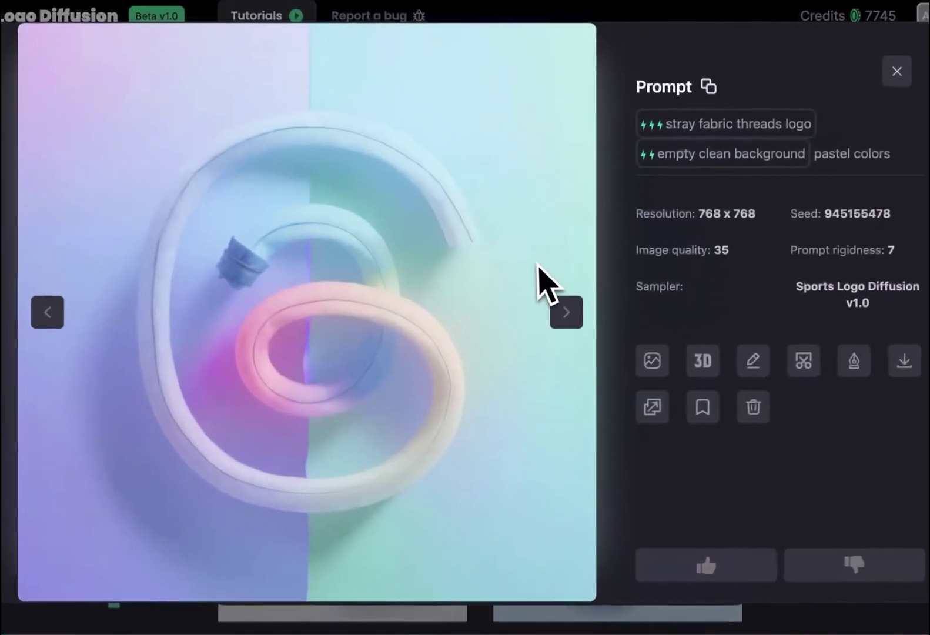
left_click(568, 326)
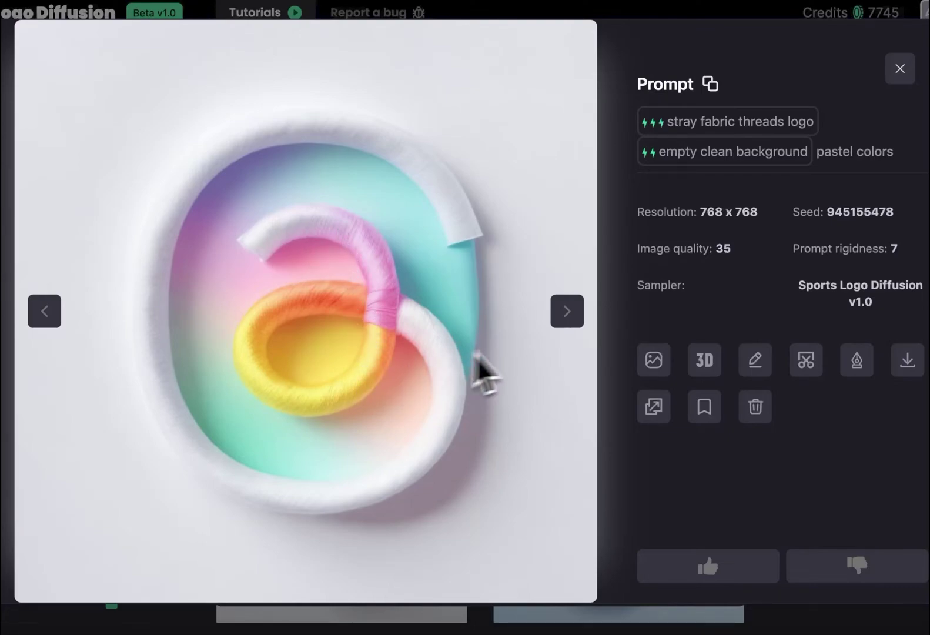
left_click(566, 321)
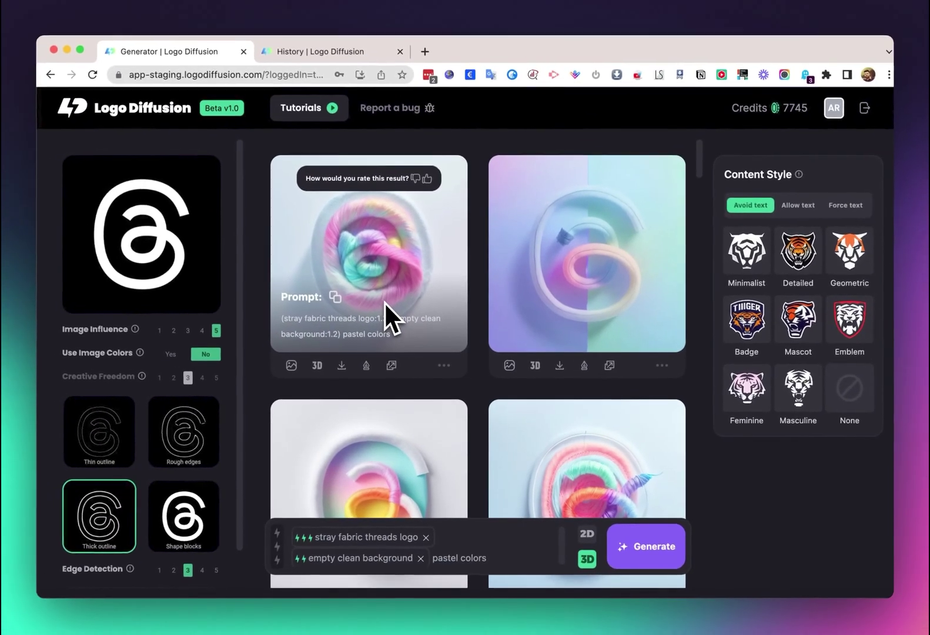
- Draw white medium-brush strokes at the Threads logo's line ends and save the edited input image
mouse_move(242, 270)
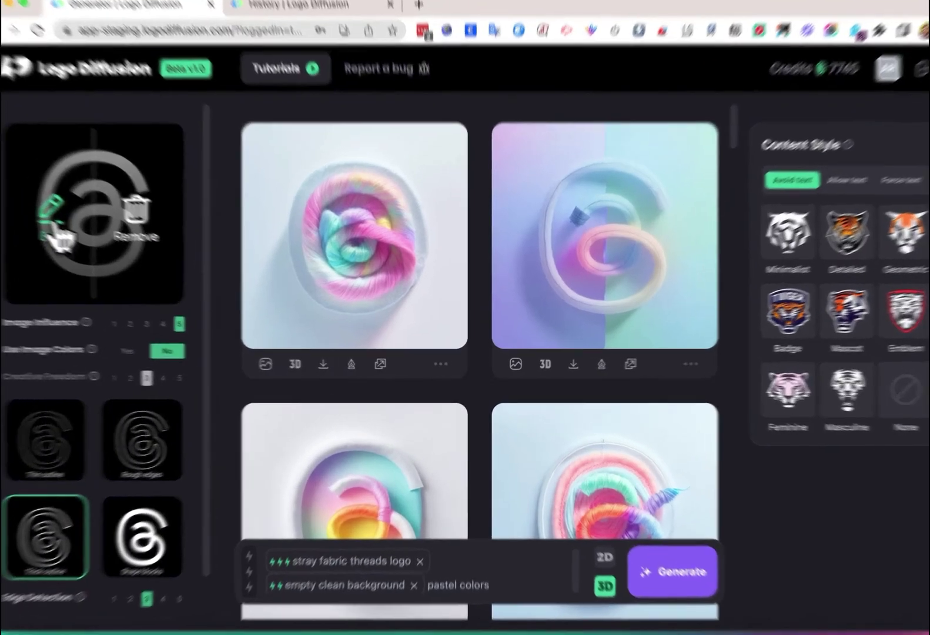
left_click(110, 246)
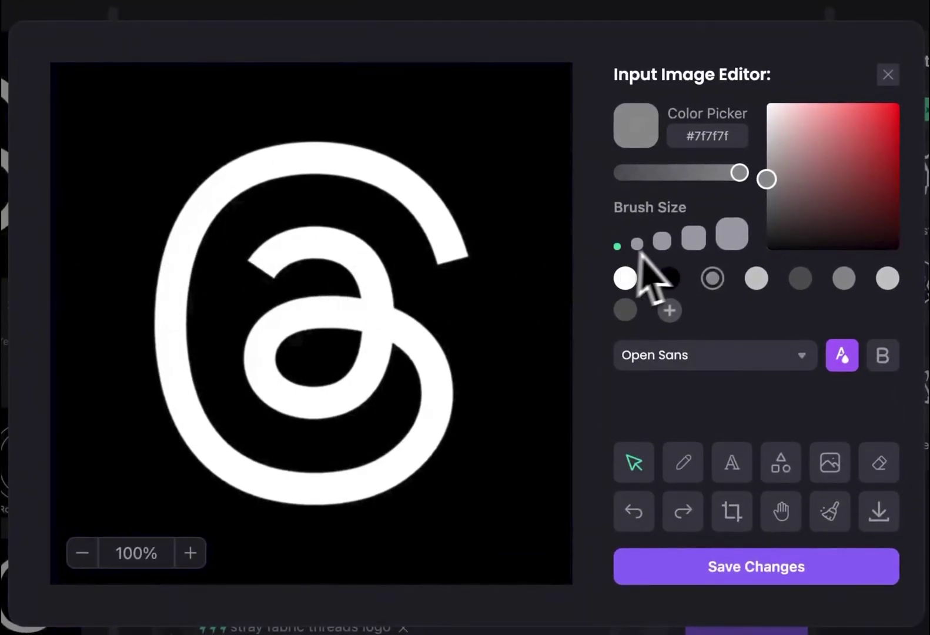
left_click(663, 242)
left_click(666, 242)
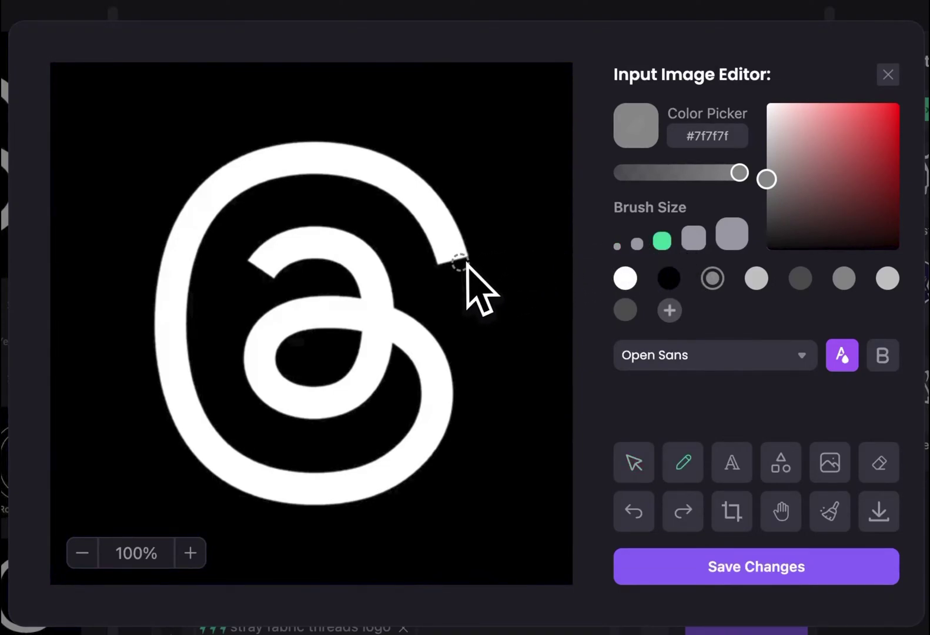
left_click(625, 279)
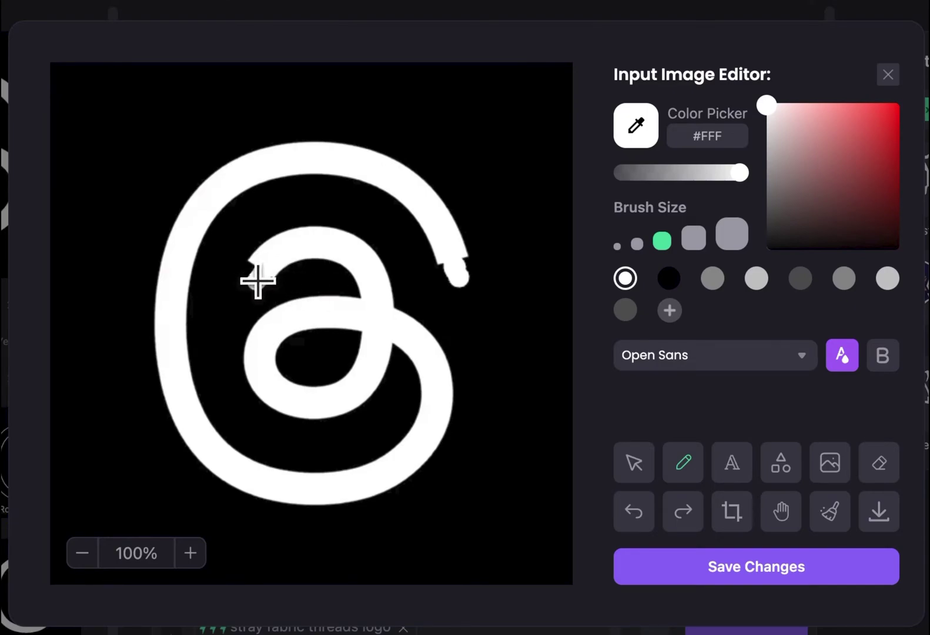
mouse_move(253, 284)
left_mouse_down()
mouse_move(360, 280)
mouse_move(254, 260)
mouse_move(259, 268)
left_mouse_up()
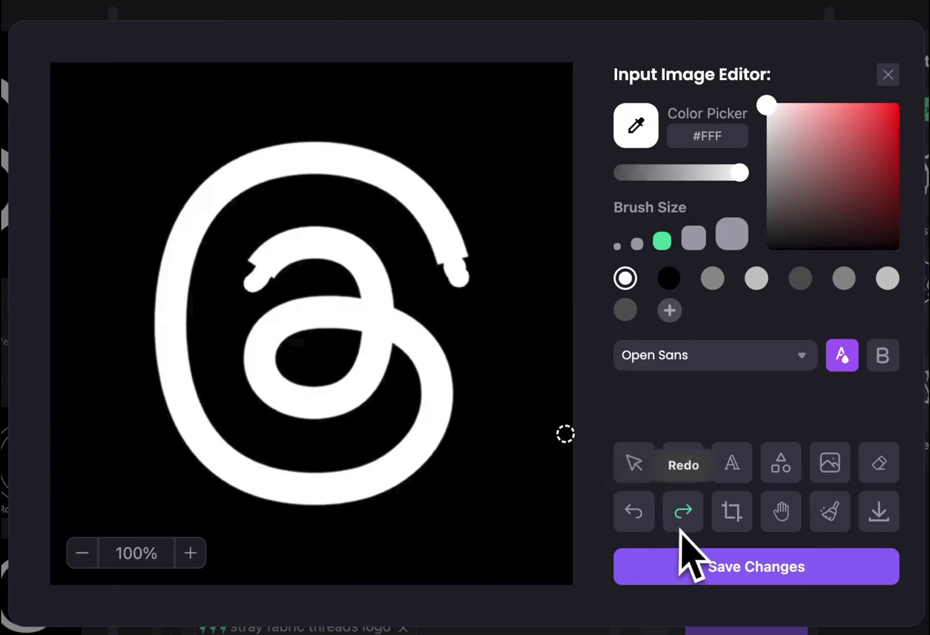
left_click(713, 566)
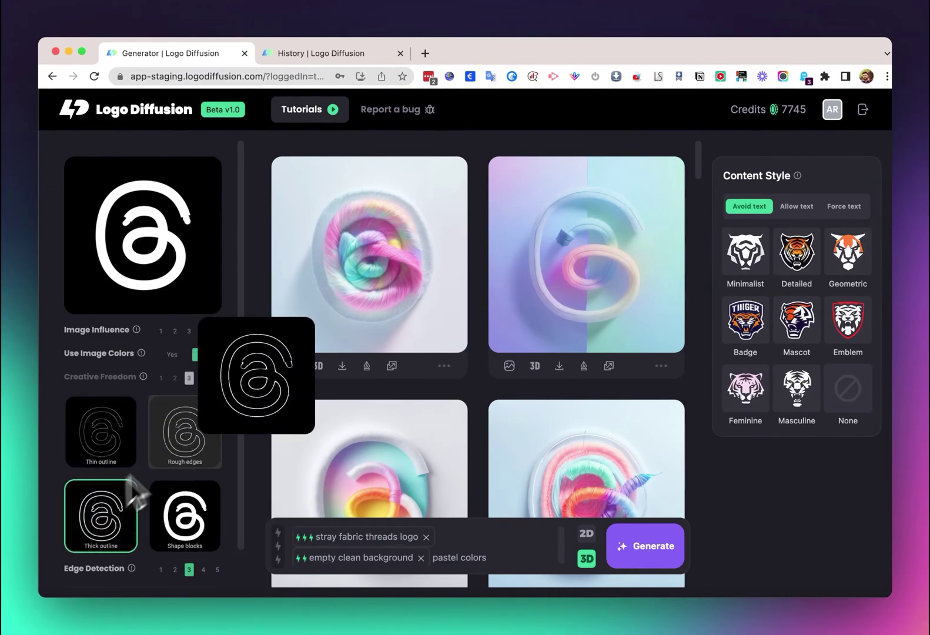
- Delete the 'pastel colors' term from the prompt
mouse_move(102, 465)
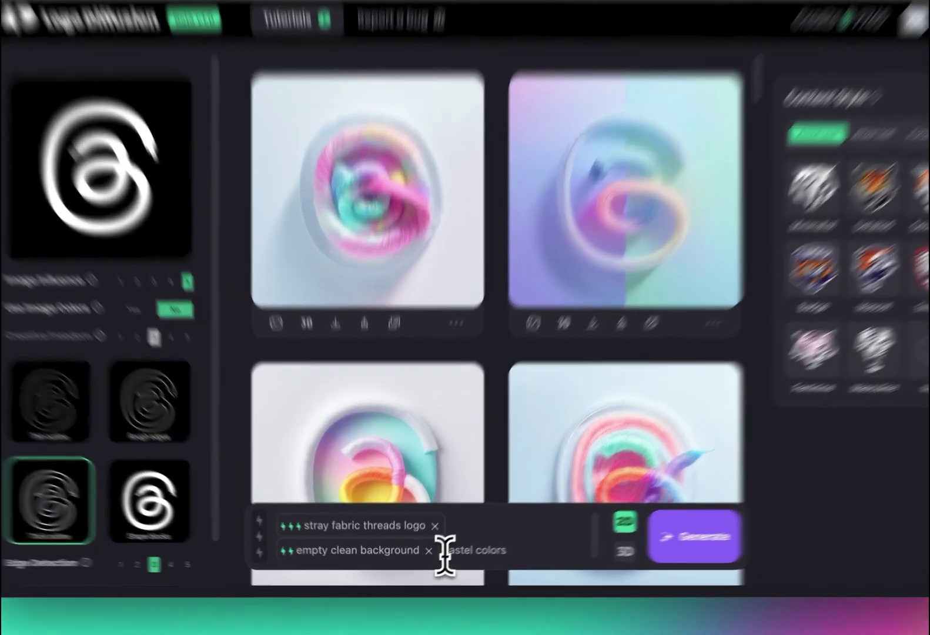
left_click_drag(438, 559, 487, 558)
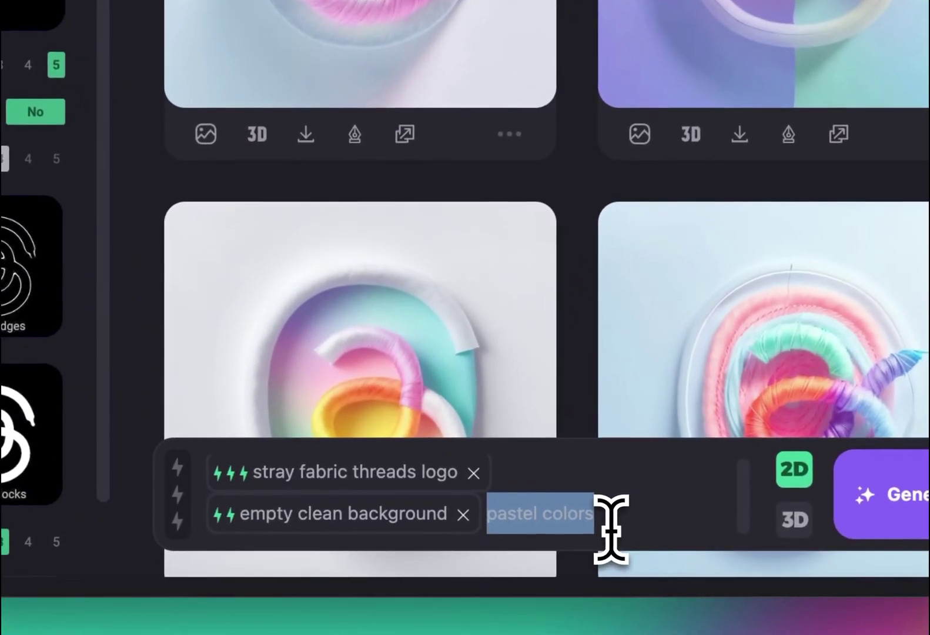
key("BackSpace")
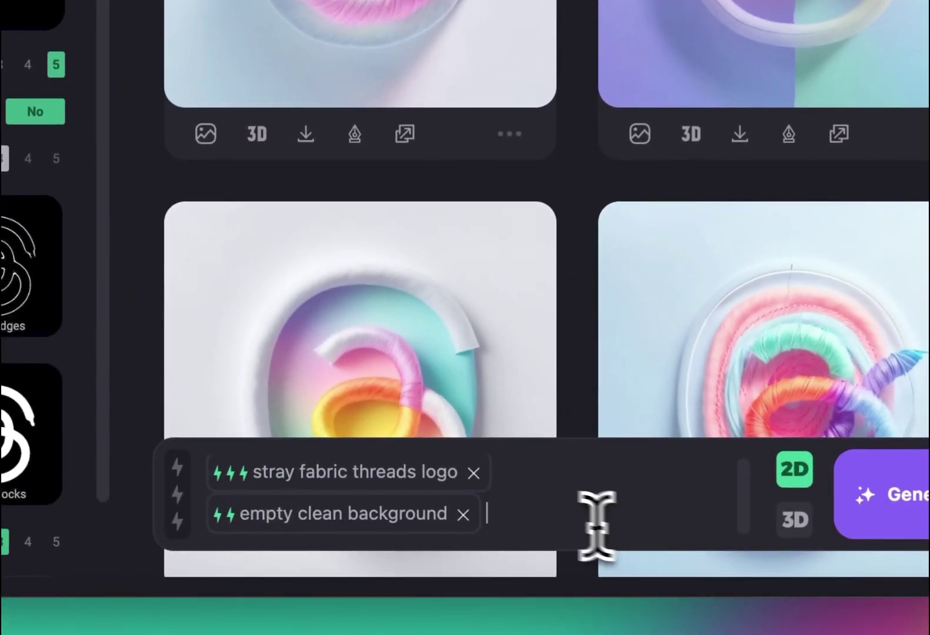
- Replace 'stray fabric threads' in the first prompt term with 'shoelace'
left_click(413, 473)
type("s")
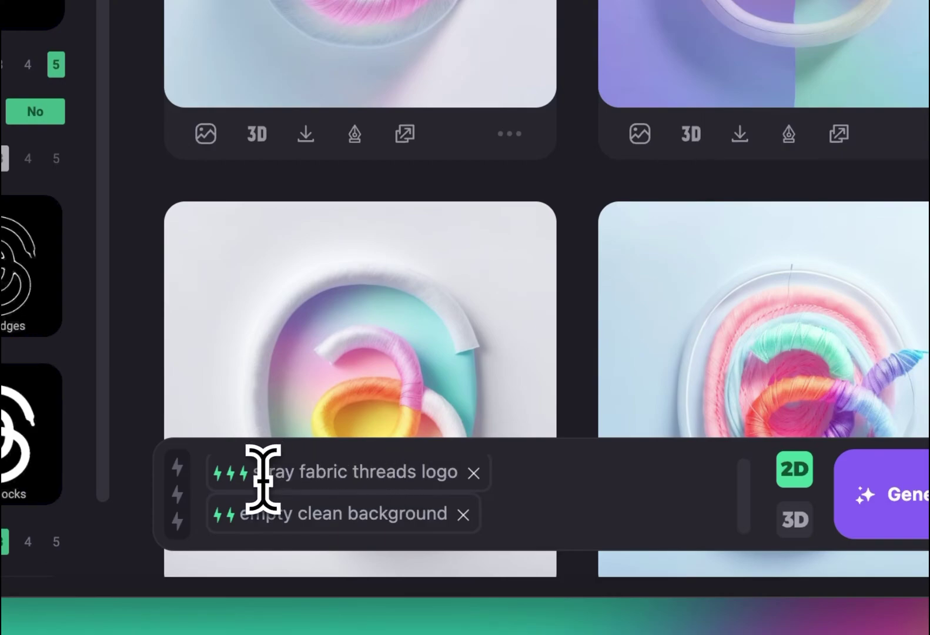
left_click_drag(266, 479, 413, 479)
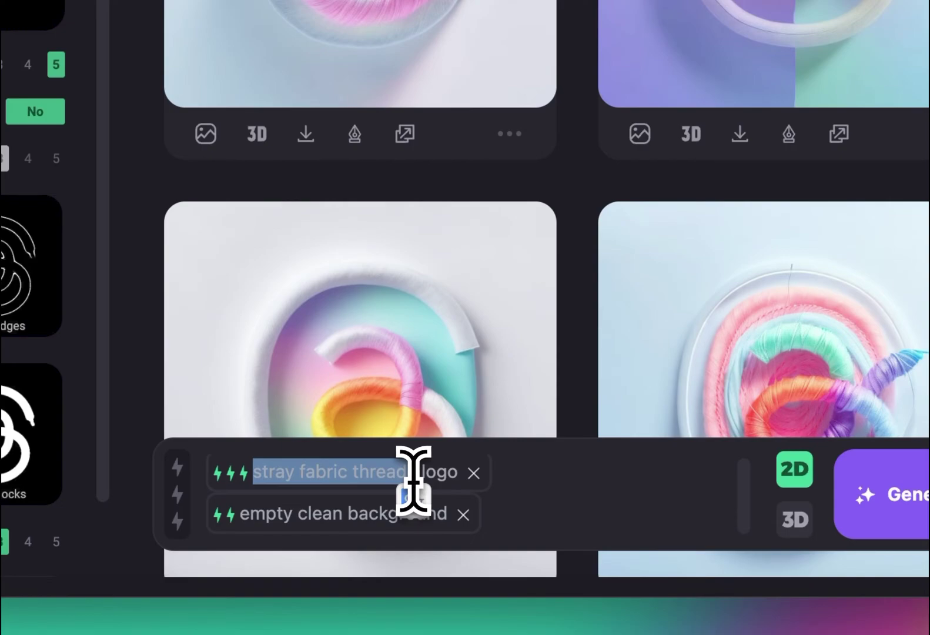
type("shoelace")
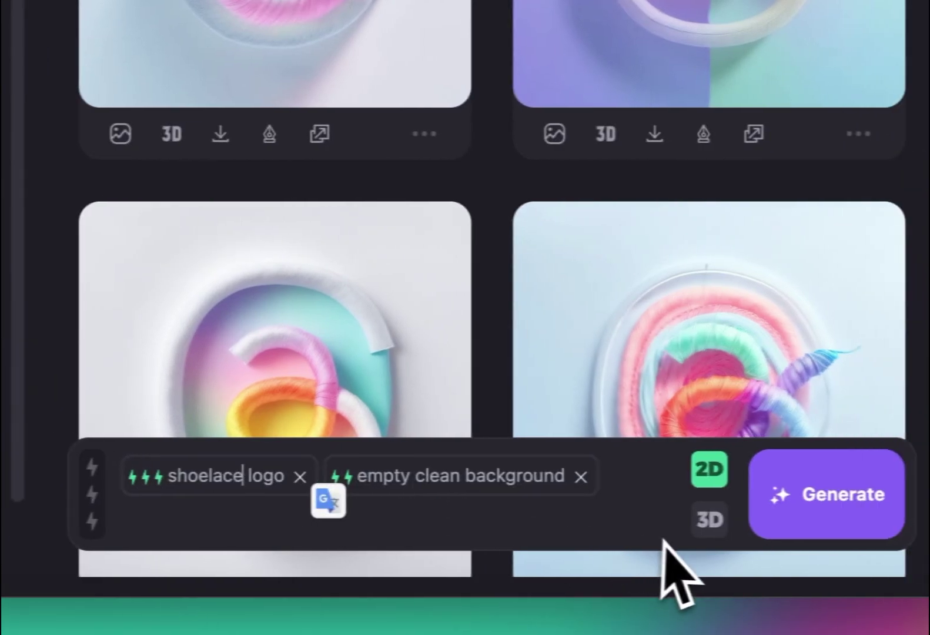
- Generate 3D shoelace renditions using the Thin outline style and adjusted image influence
left_click(795, 520)
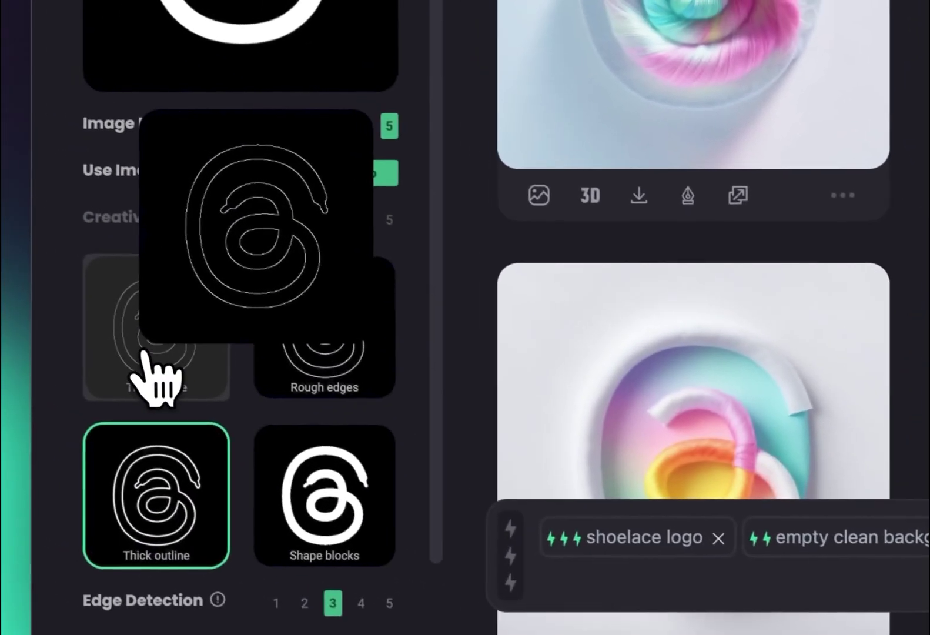
left_click(179, 347)
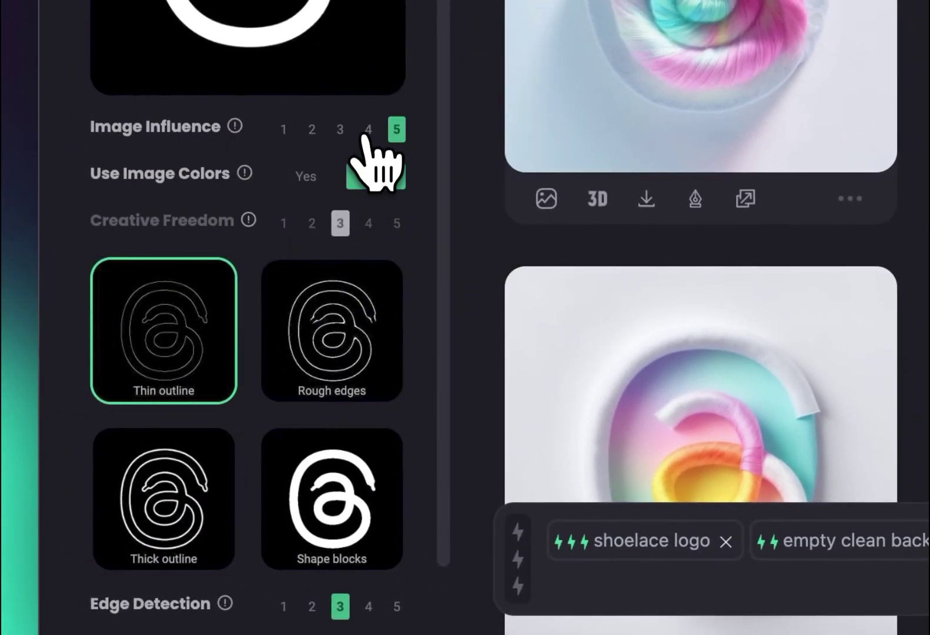
left_click(368, 131)
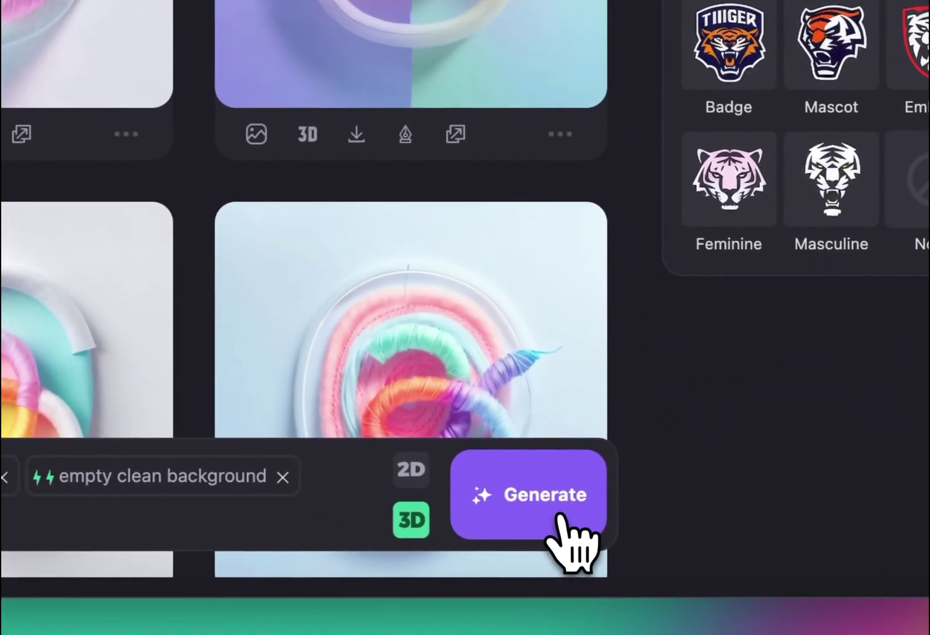
left_click(759, 550)
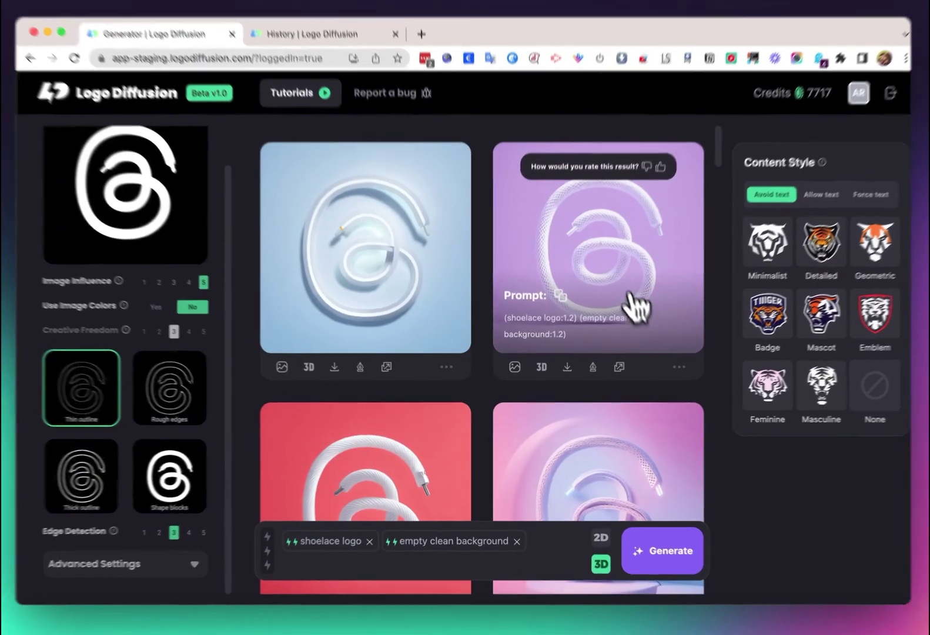
left_click(630, 307)
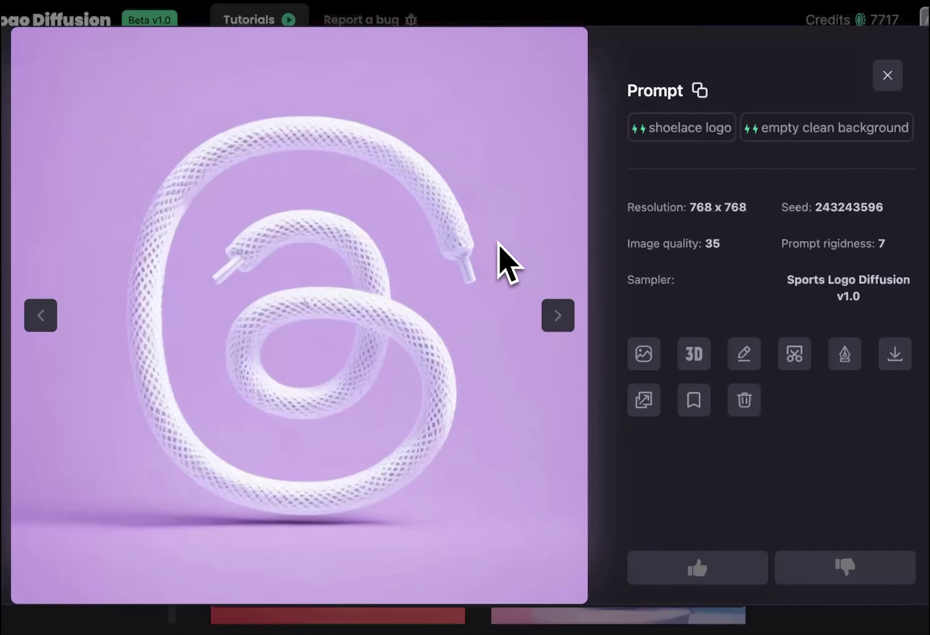
left_click(556, 321)
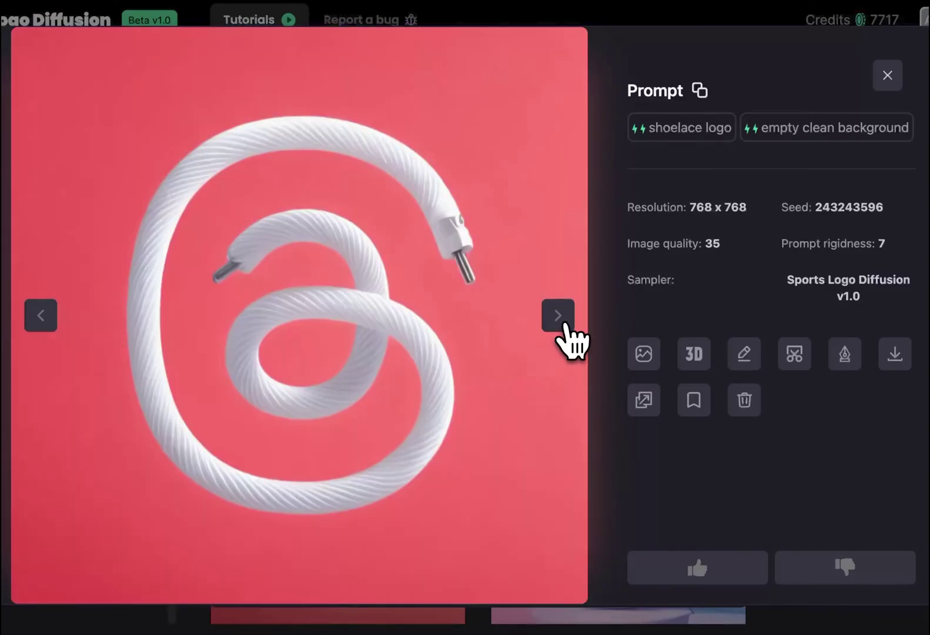
left_click(563, 322)
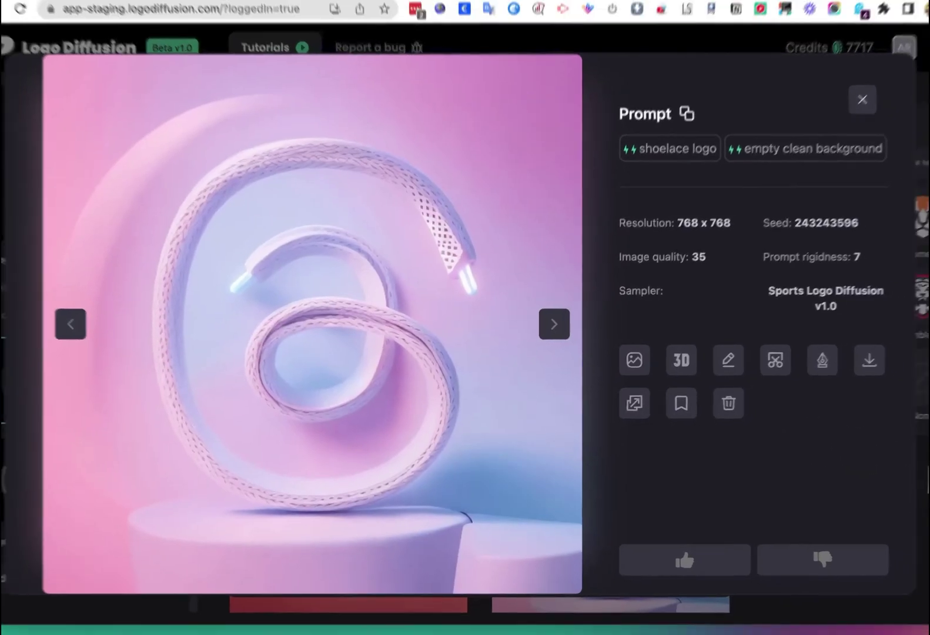
key("Escape")
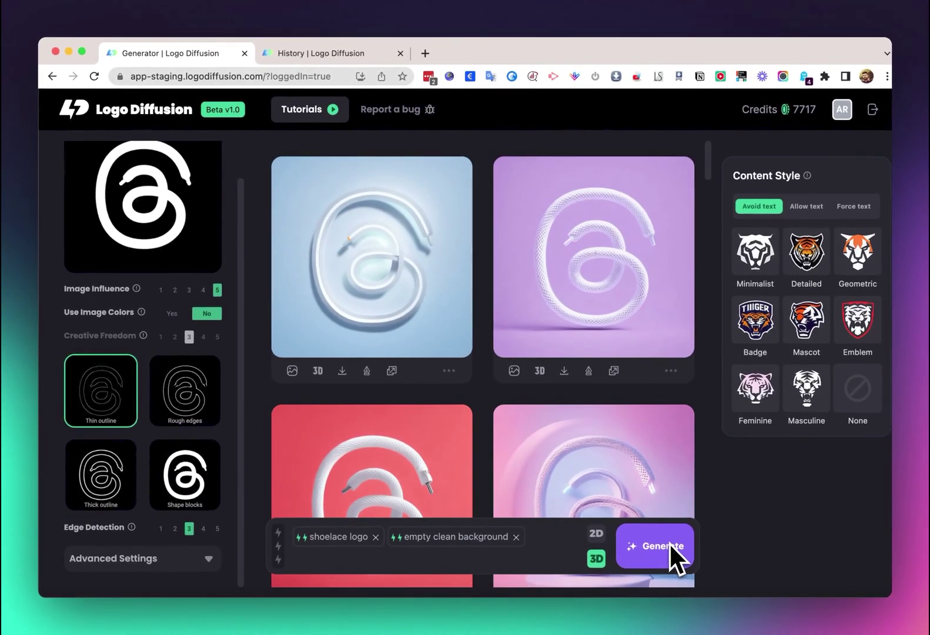
- Open the input Threads logo in the image editor, then close it without changes
mouse_move(128, 200)
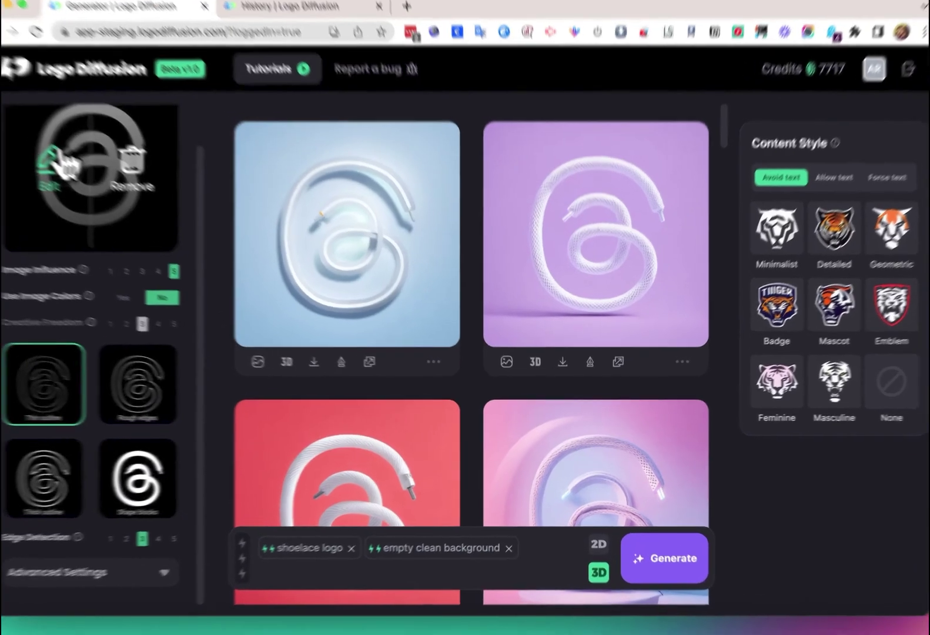
left_click(126, 194)
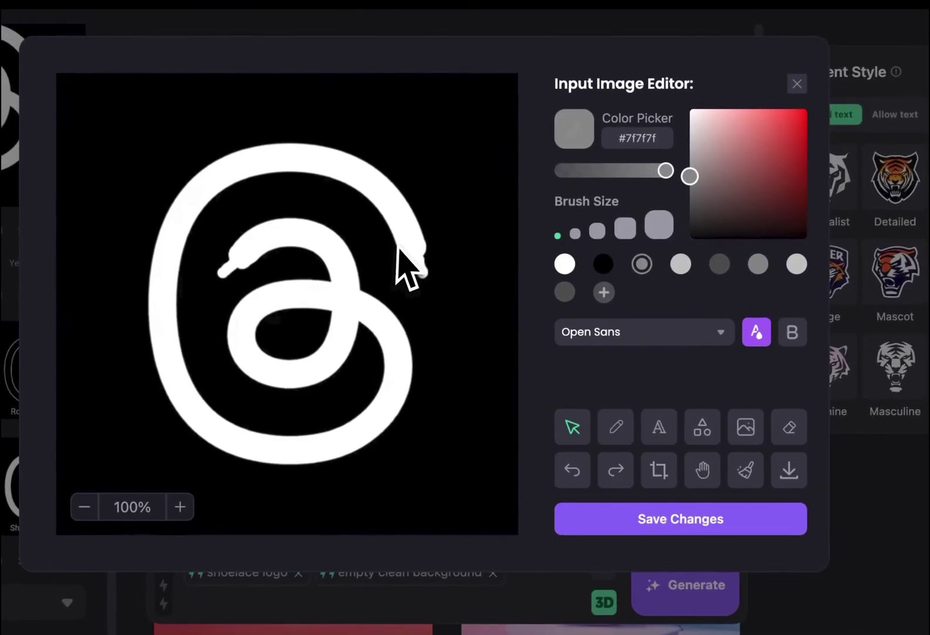
left_click(6, 230)
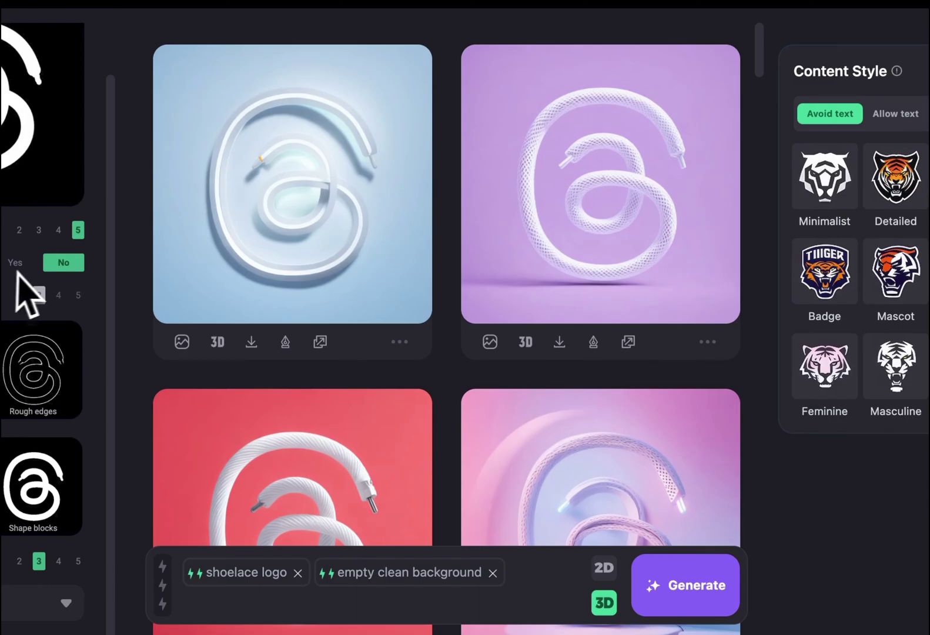
mouse_move(270, 207)
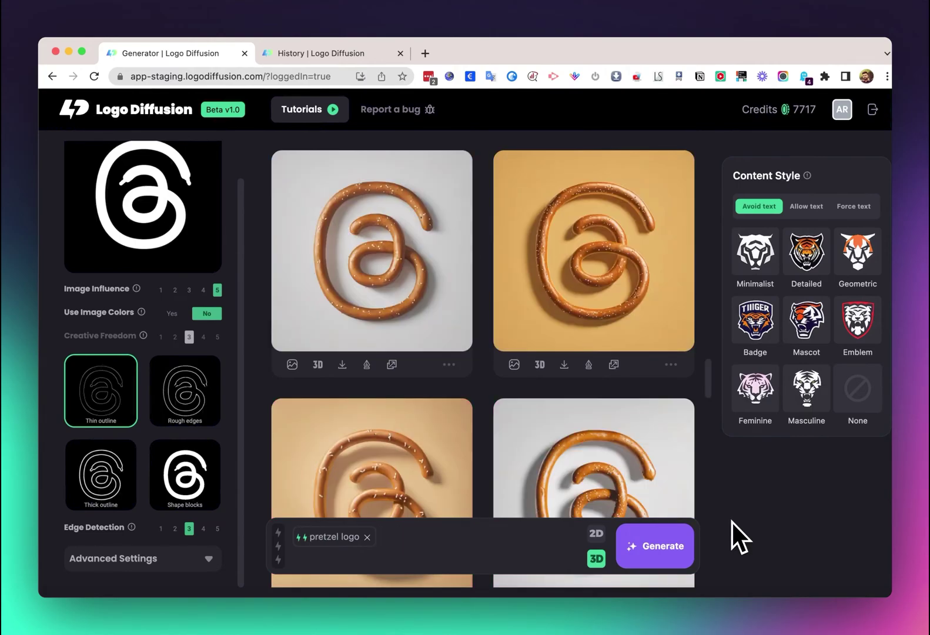
mouse_move(406, 269)
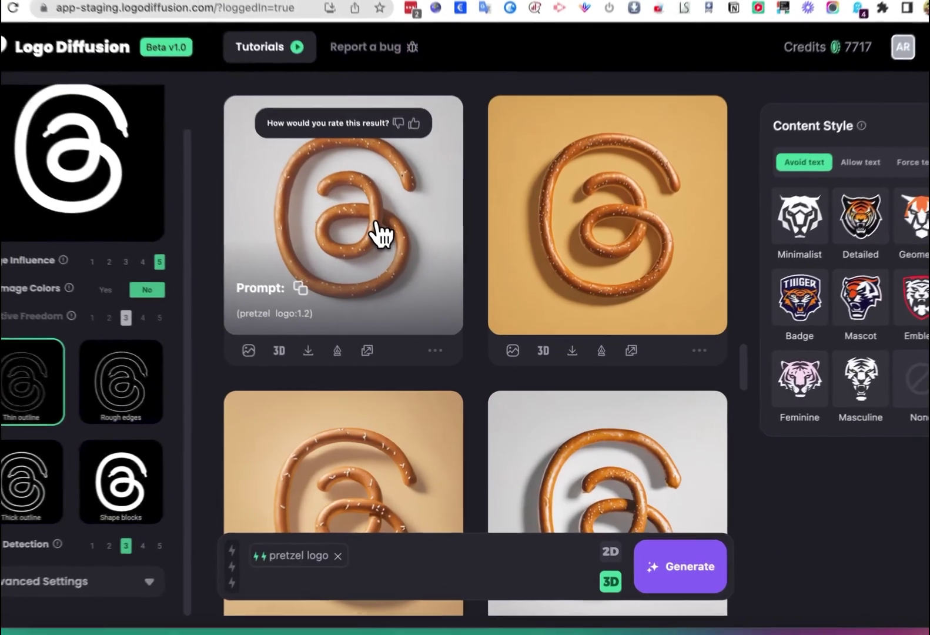
left_click(382, 234)
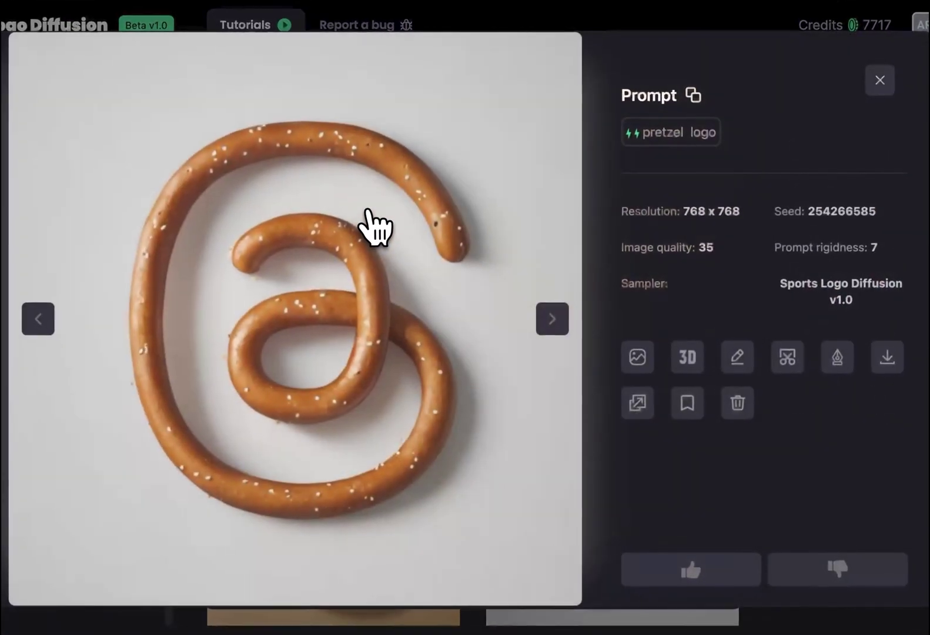
left_click(553, 318)
left_click(553, 318)
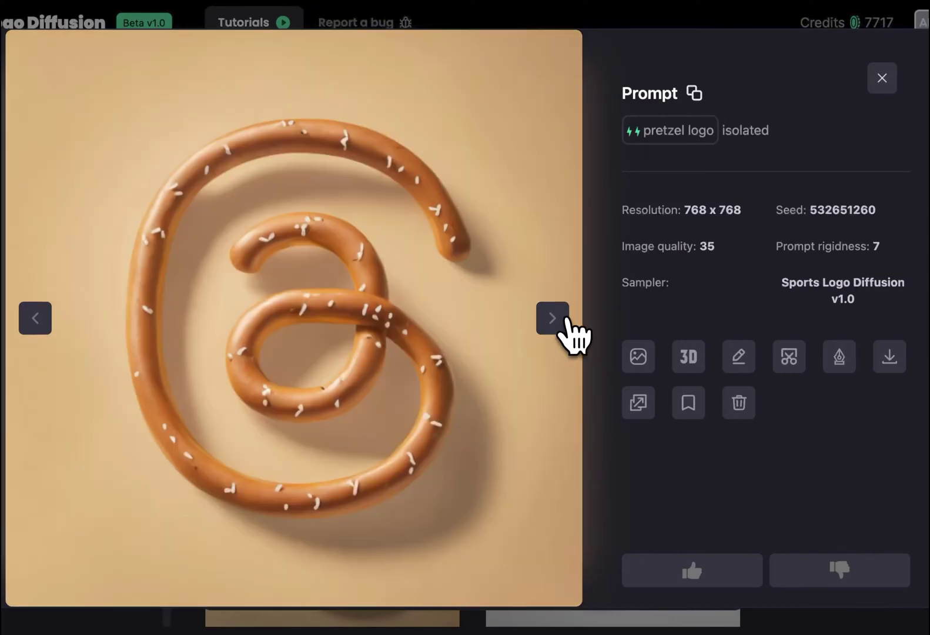
left_click(553, 318)
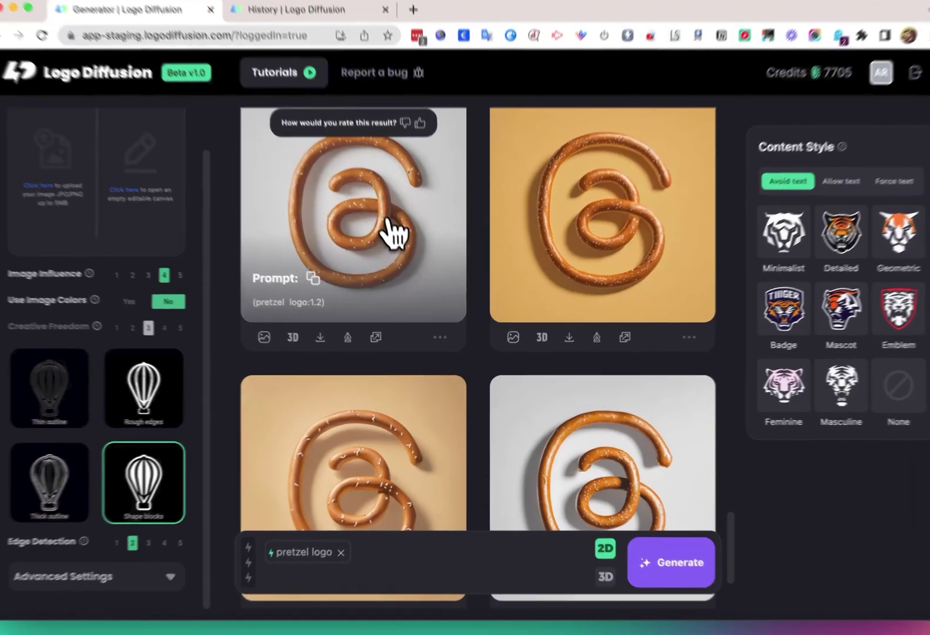
- Download the top-left pretzel rendition as a background-free PNG and open the downloaded file
left_click(400, 254)
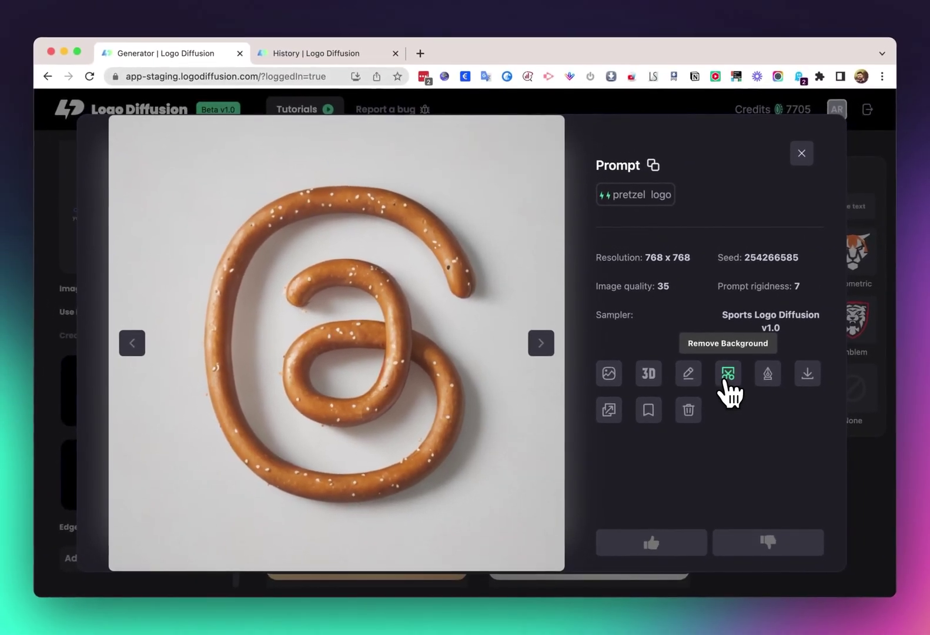
left_click(798, 371)
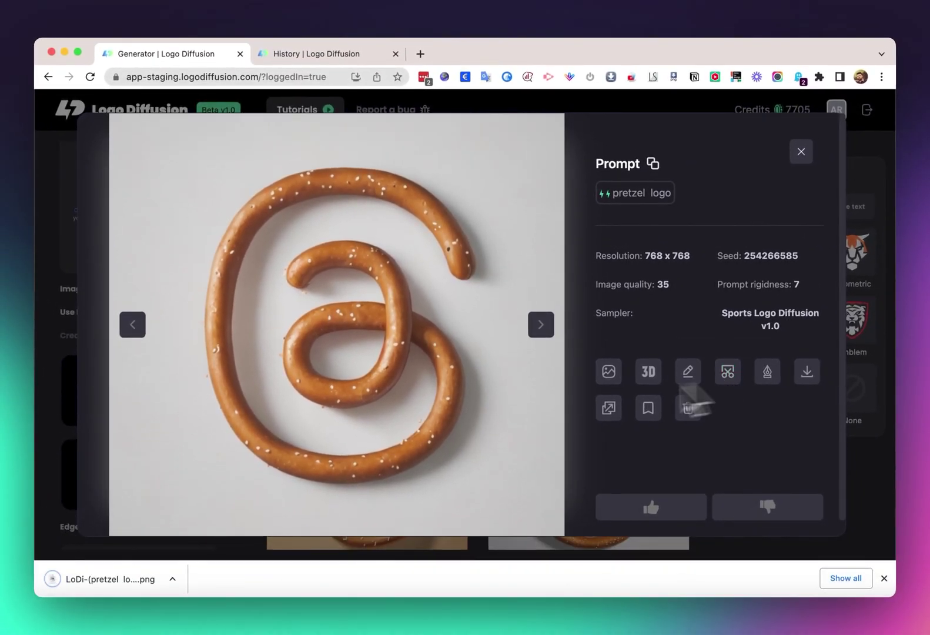
left_click(114, 579)
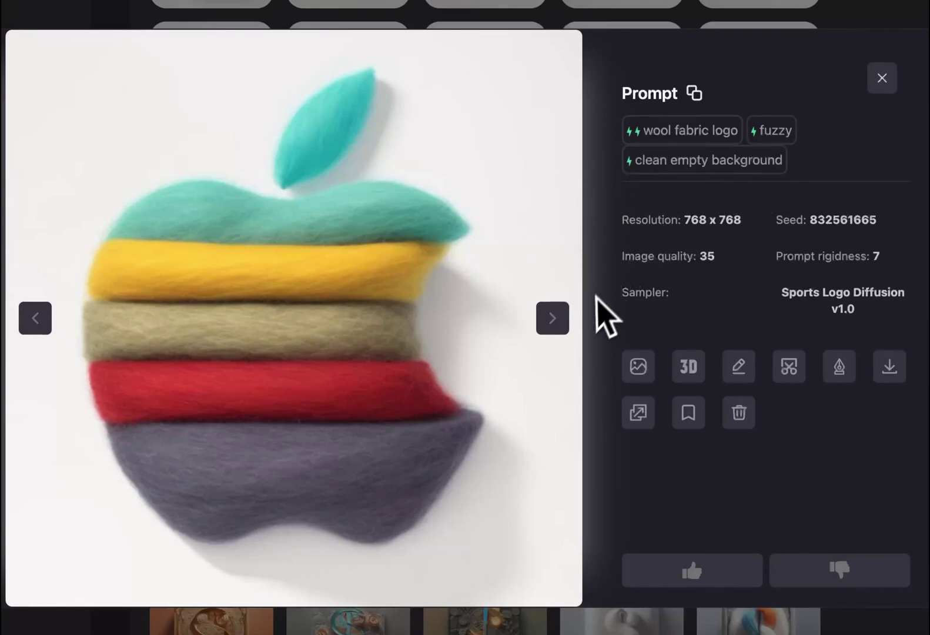
- Browse forward through two more wool-fabric Apple logo examples
left_click(563, 327)
left_click(564, 328)
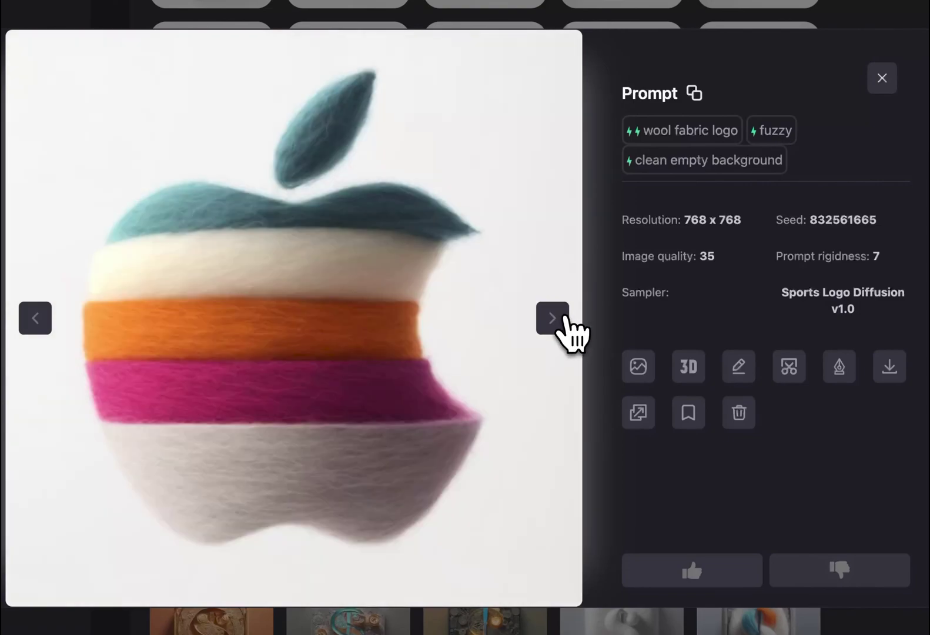